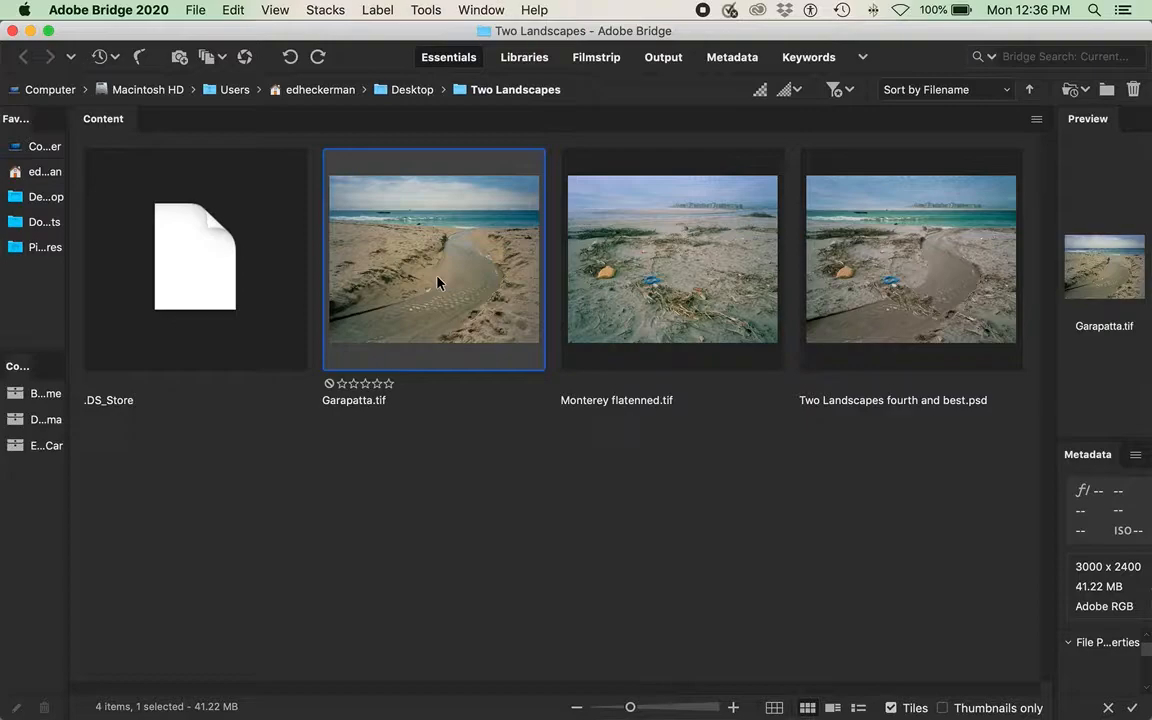
View the Garapatta.tif photo and the finished Two Landscapes composite full screen.
key(space)
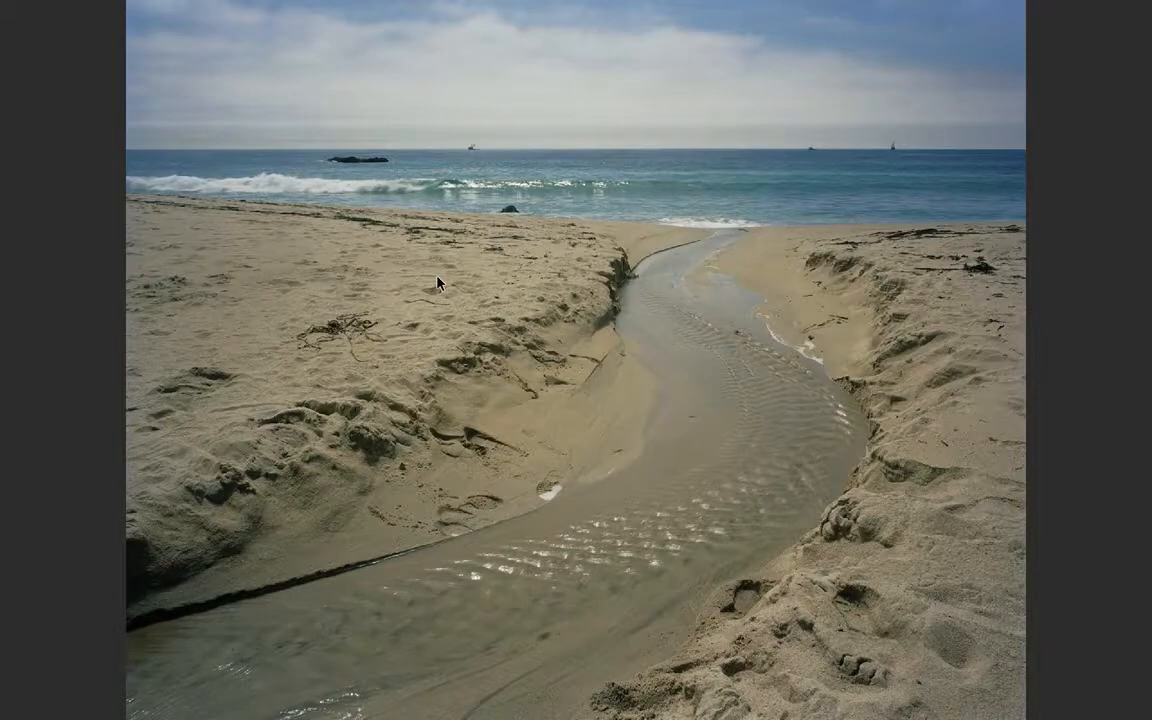
key(Right)
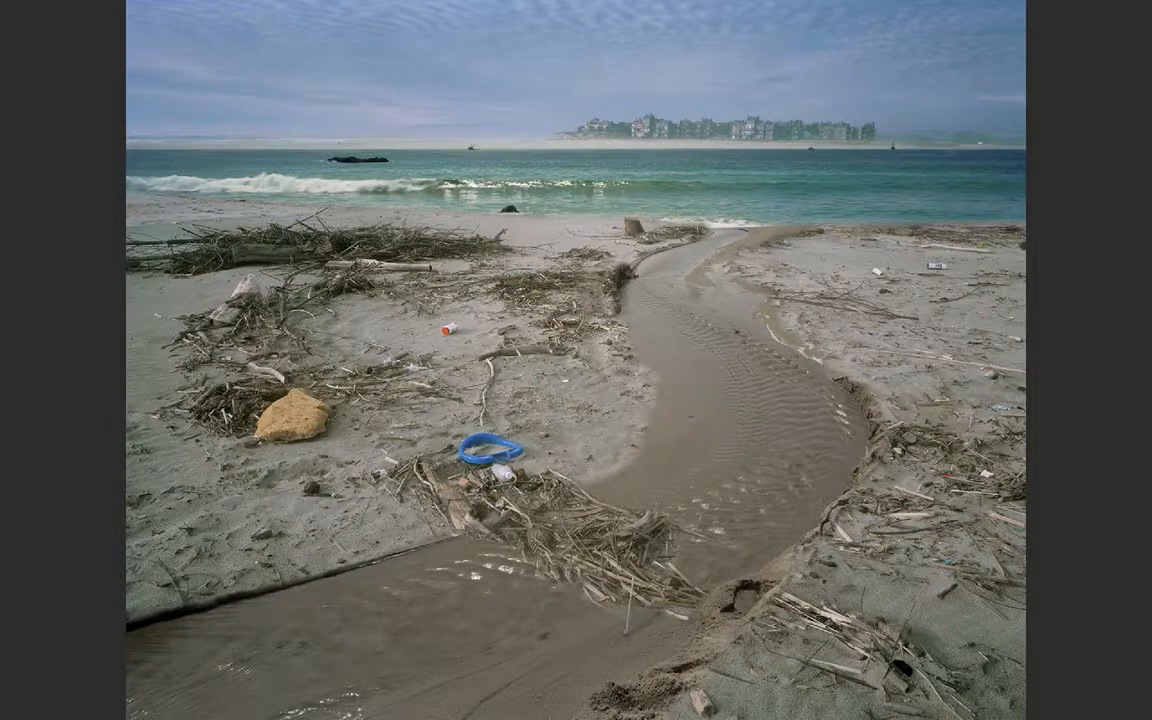
key(Escape)
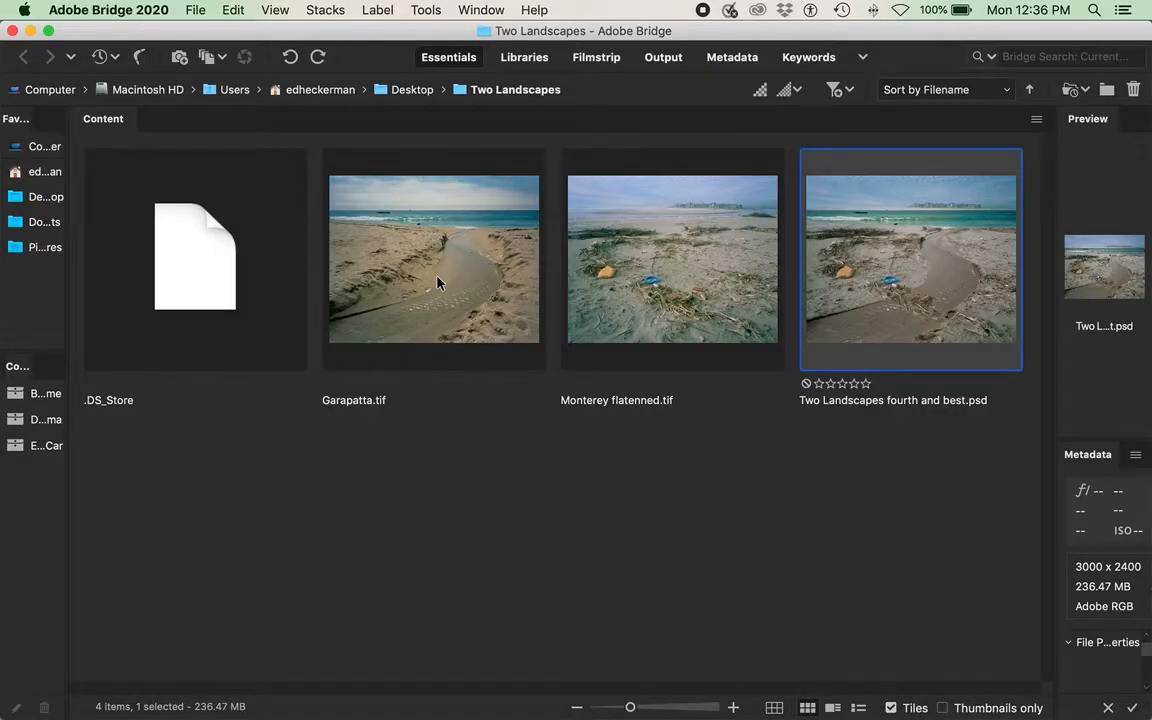
Open Garapatta.tif and Monterey flatenned.tif from Adobe Bridge in Photoshop.
click(437, 284)
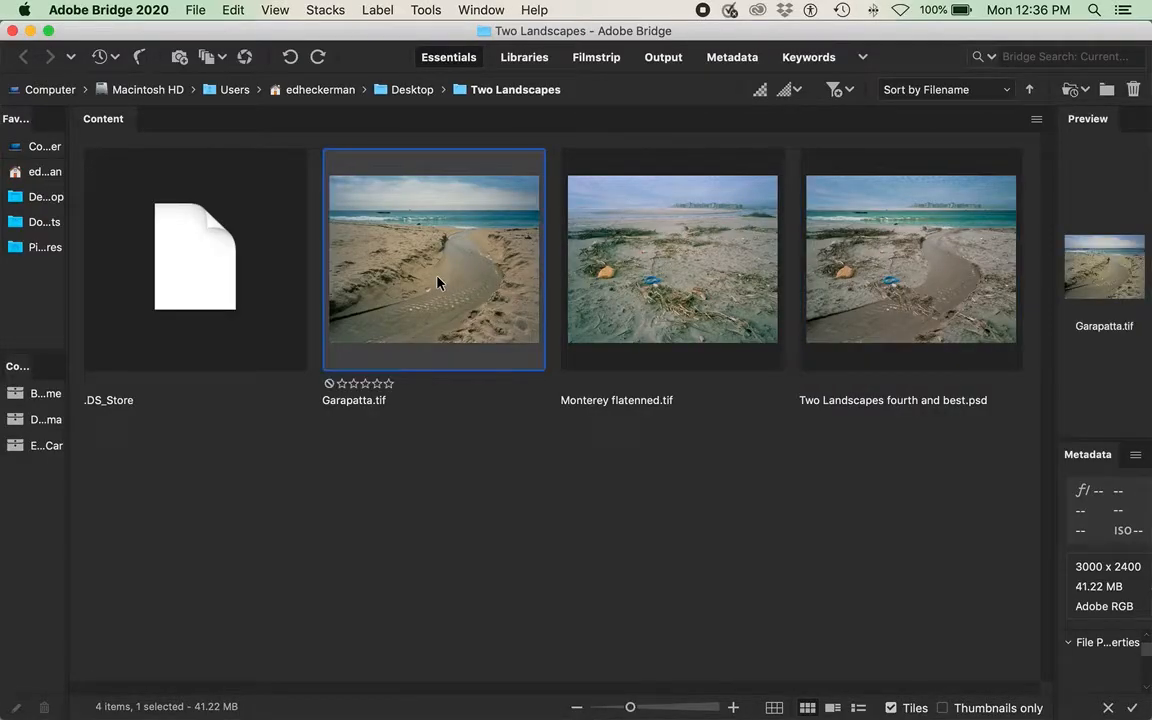
double_click(437, 284)
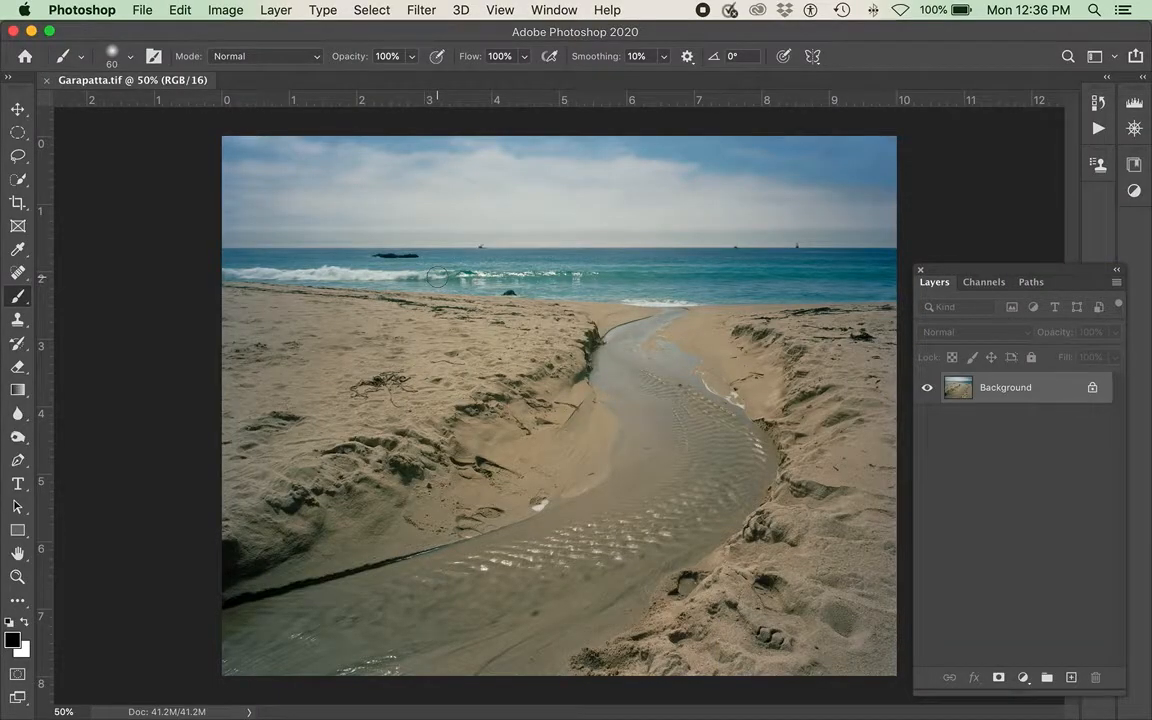
mouse_move(541, 712)
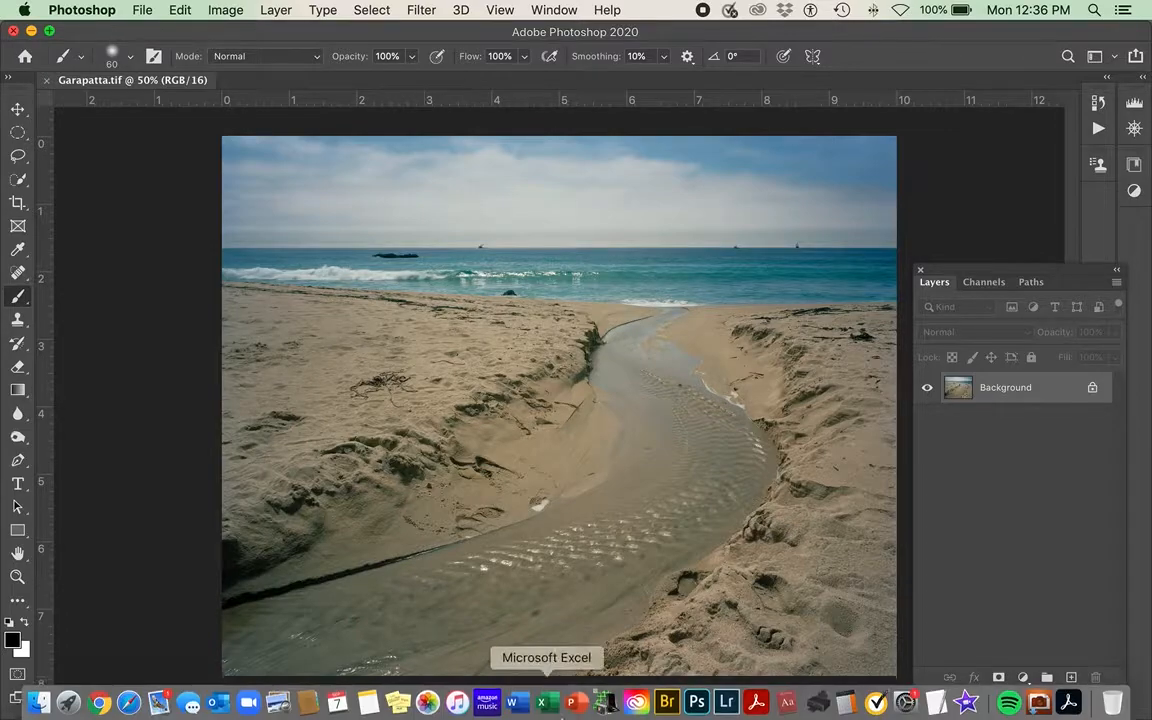
click(668, 700)
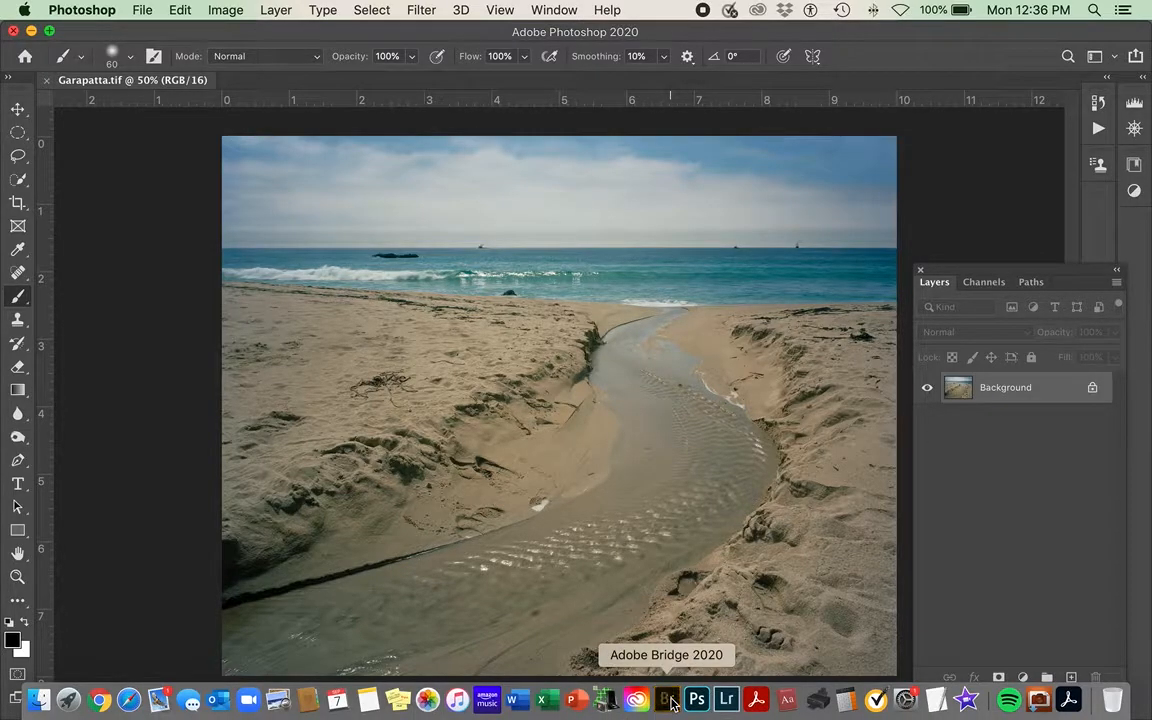
double_click(690, 308)
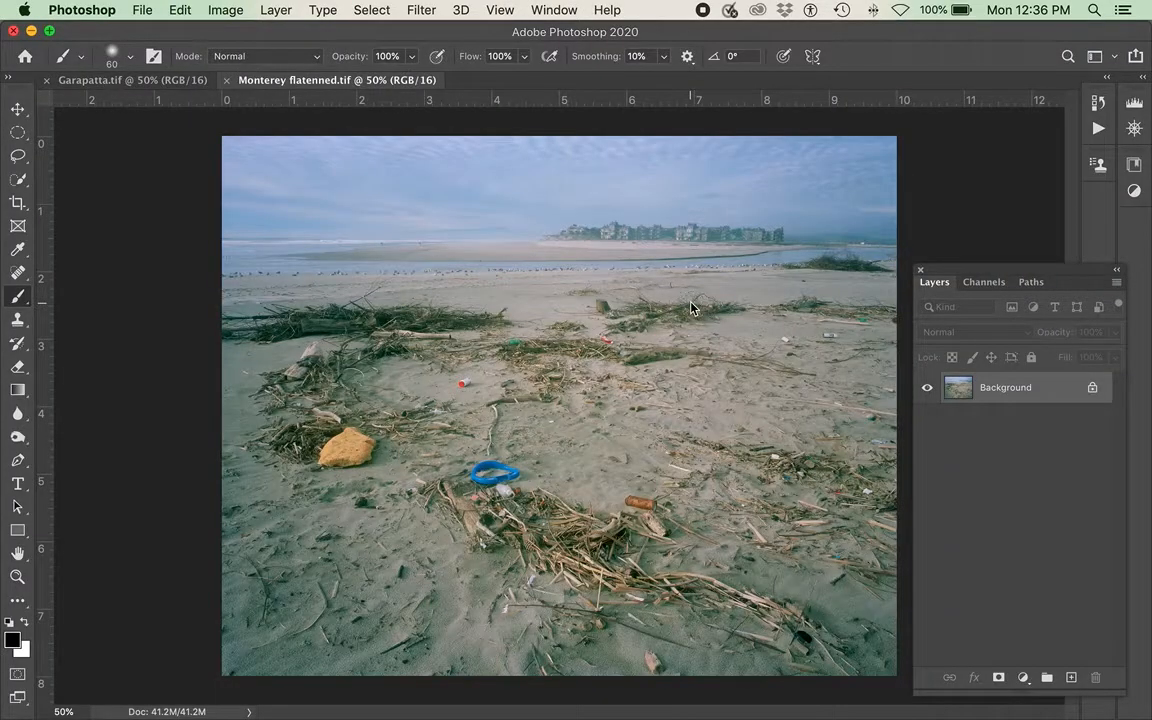
Copy the entire Monterey flatenned.tif image and paste it into Garapatta.tif as a new layer.
key(super+a)
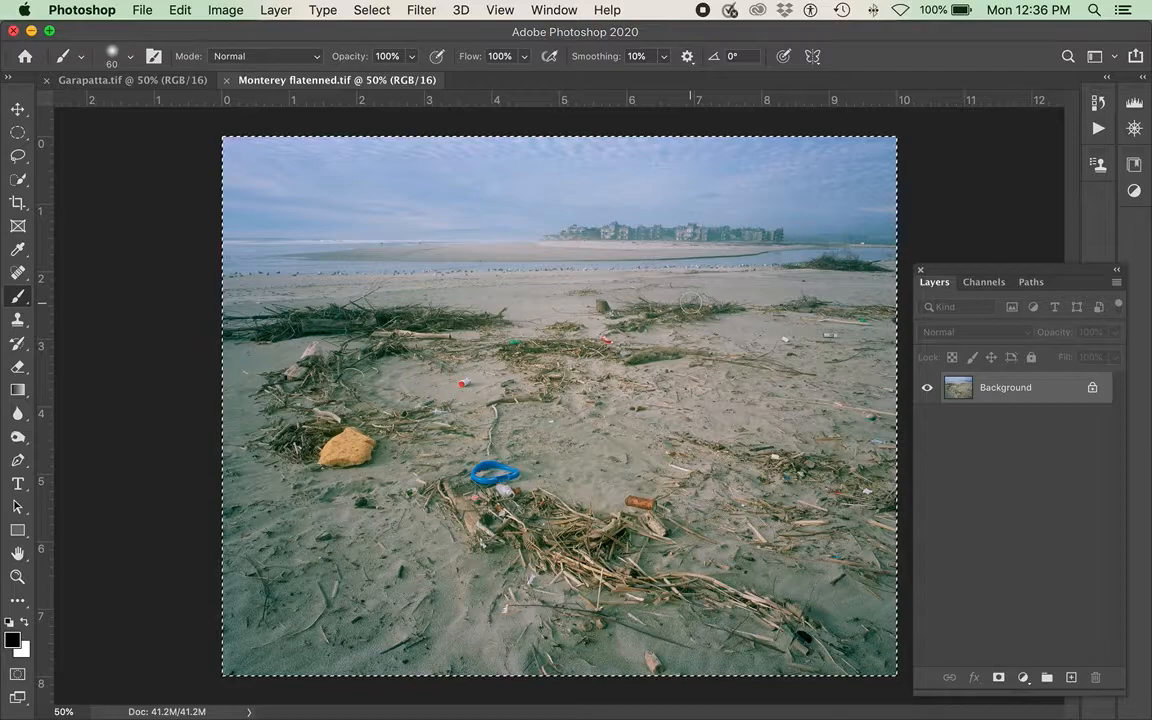
key(super+d)
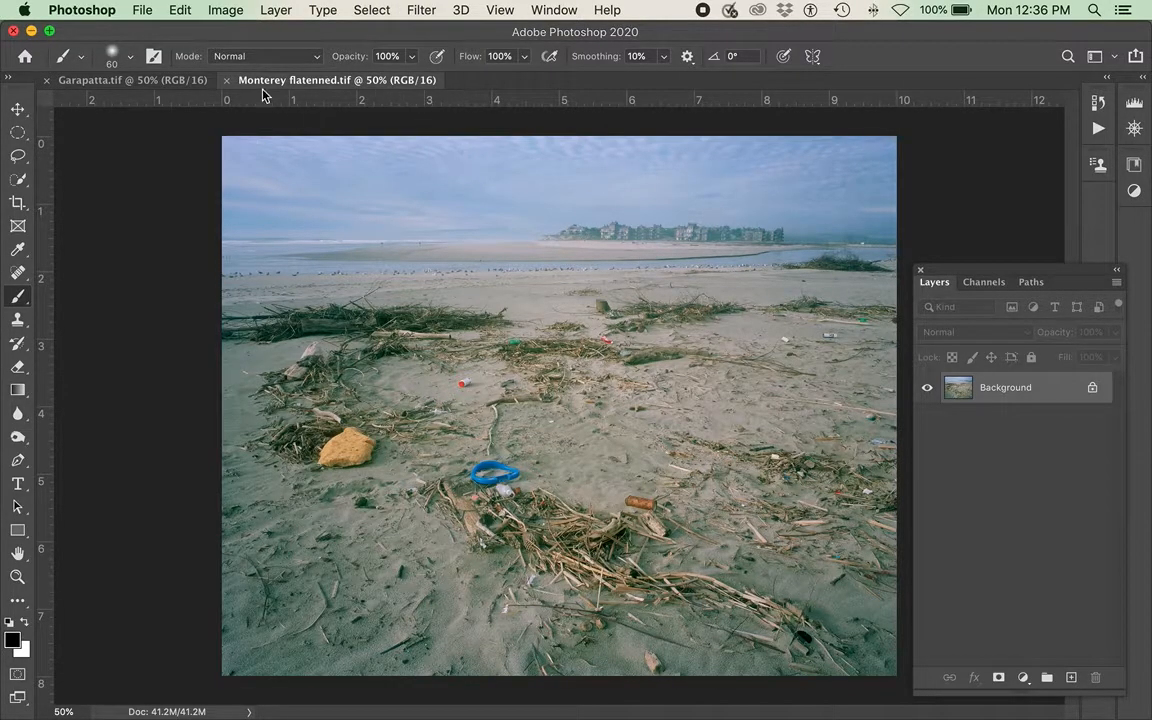
click(196, 82)
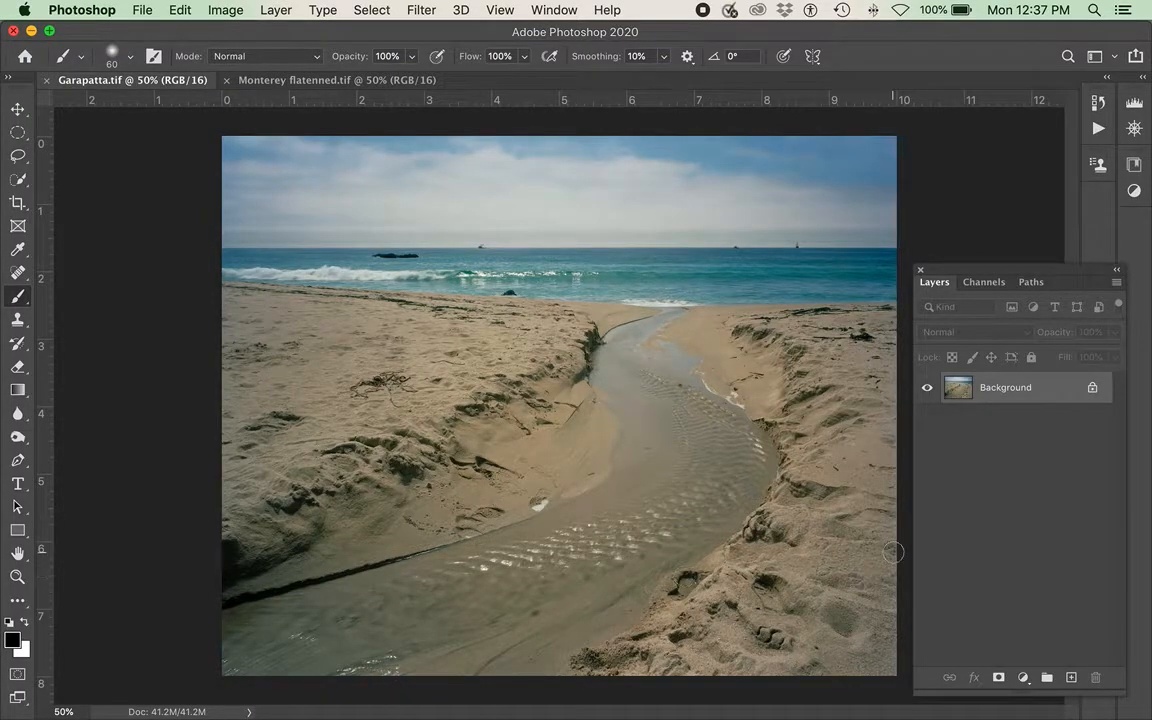
click(18, 108)
key(super+v)
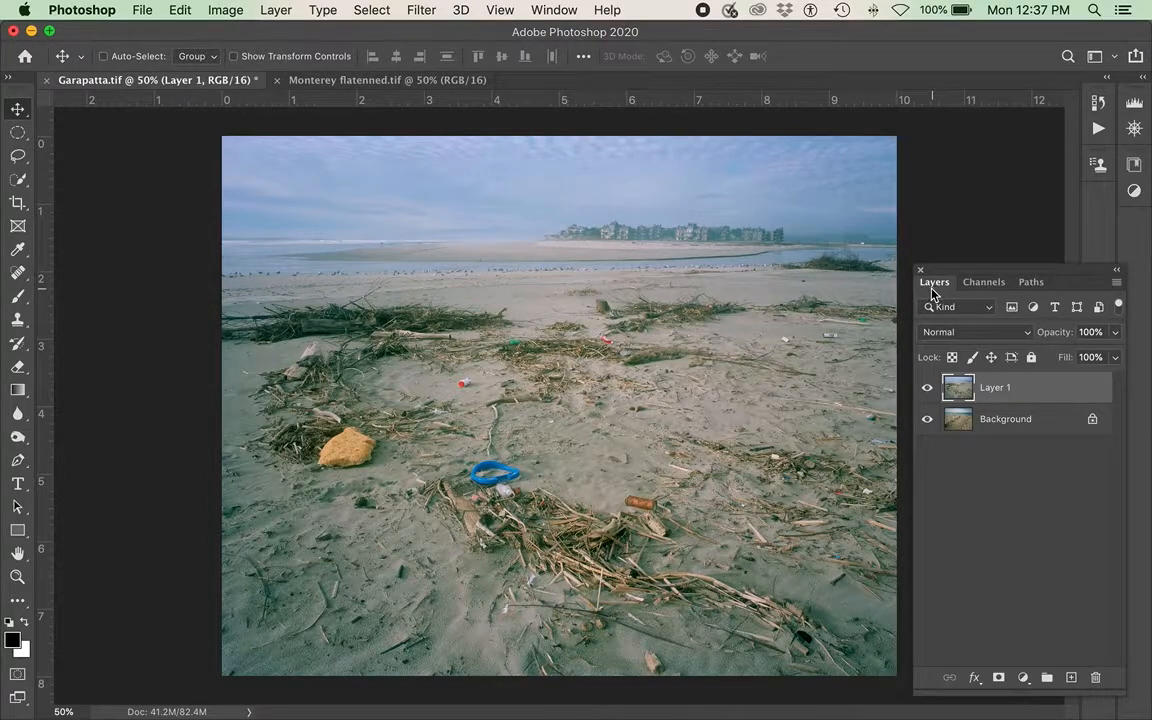
Try Layer 1 at 50% opacity and preview the Overlay blend mode over the background photo.
click(1117, 334)
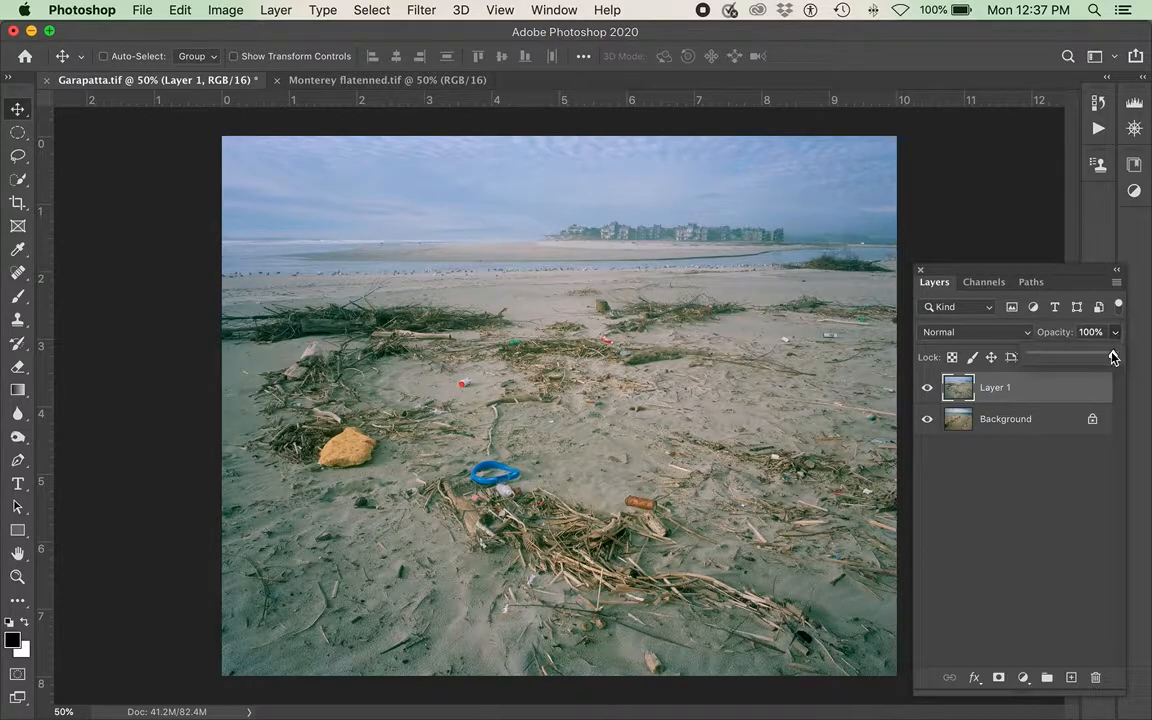
drag(1116, 356, 1085, 360)
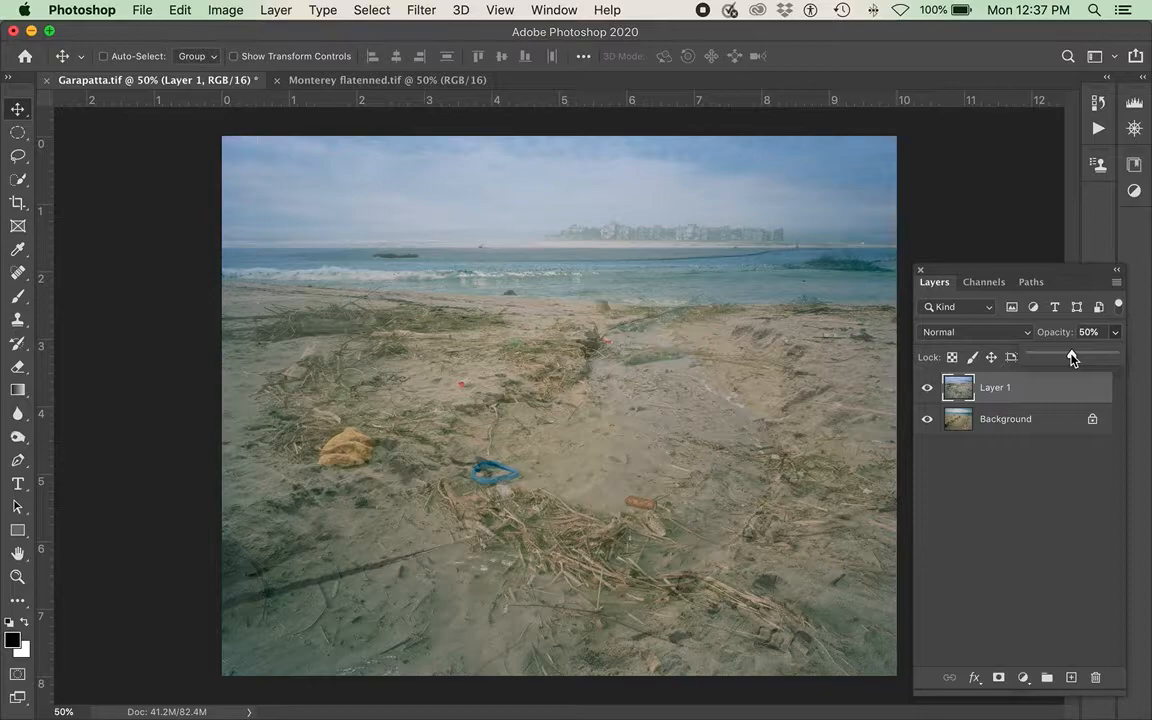
drag(1072, 358, 1118, 357)
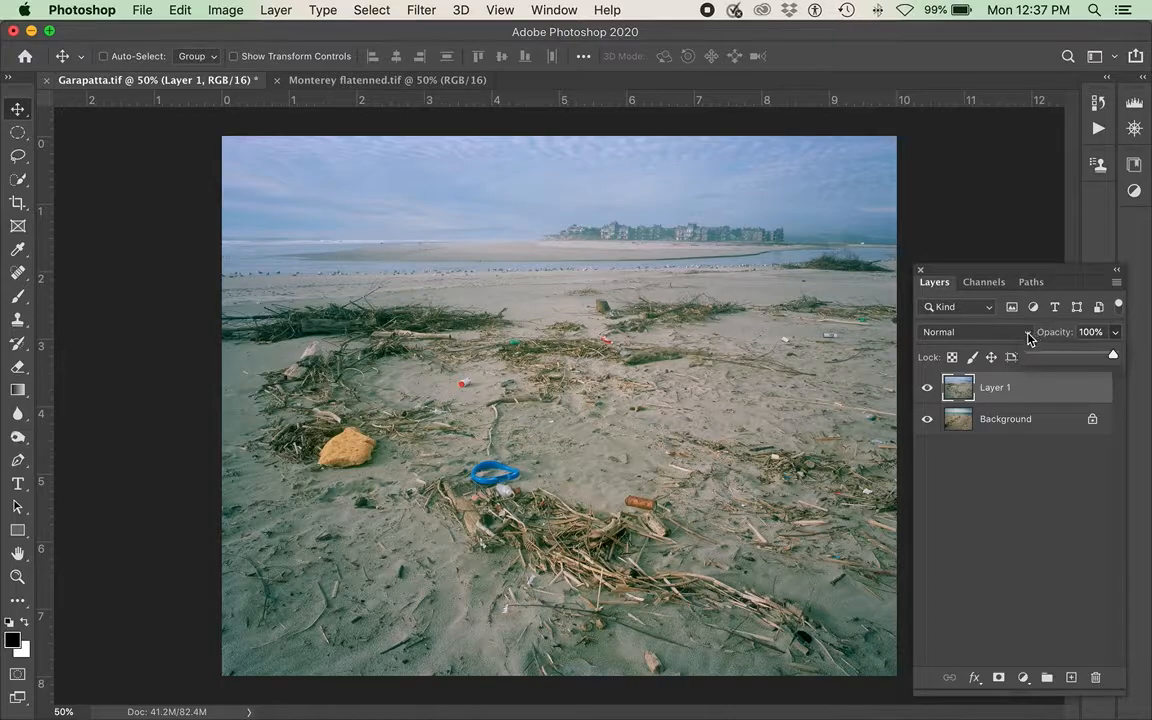
click(1028, 334)
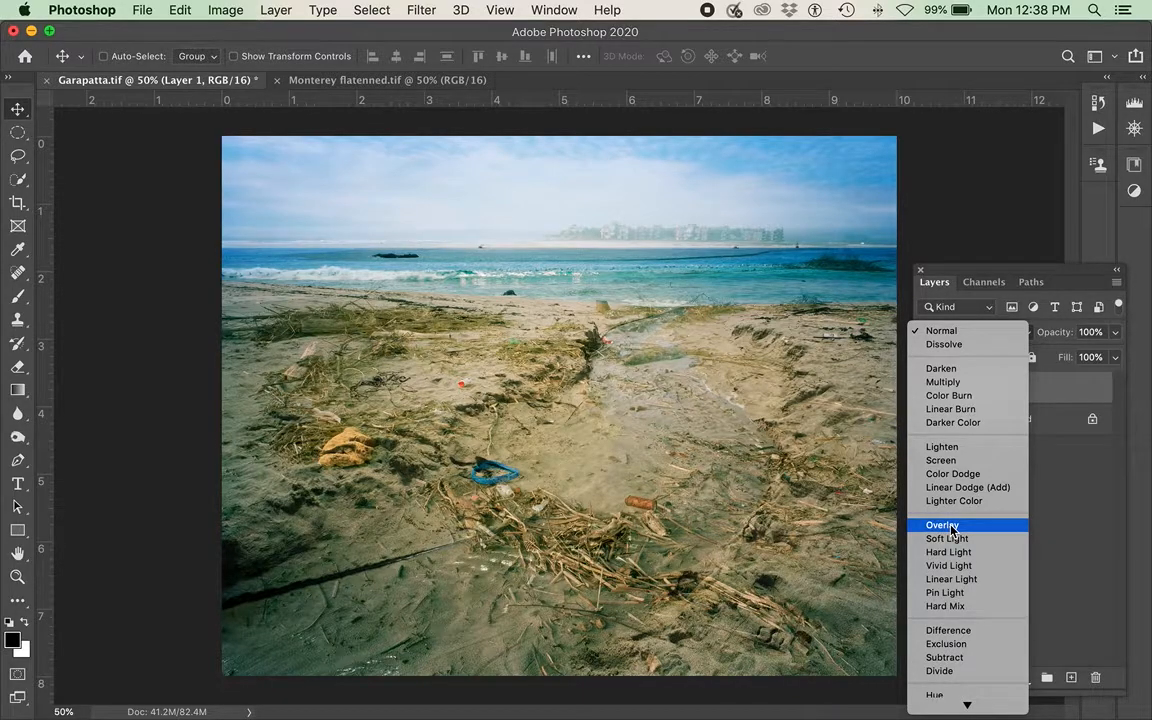
click(1068, 545)
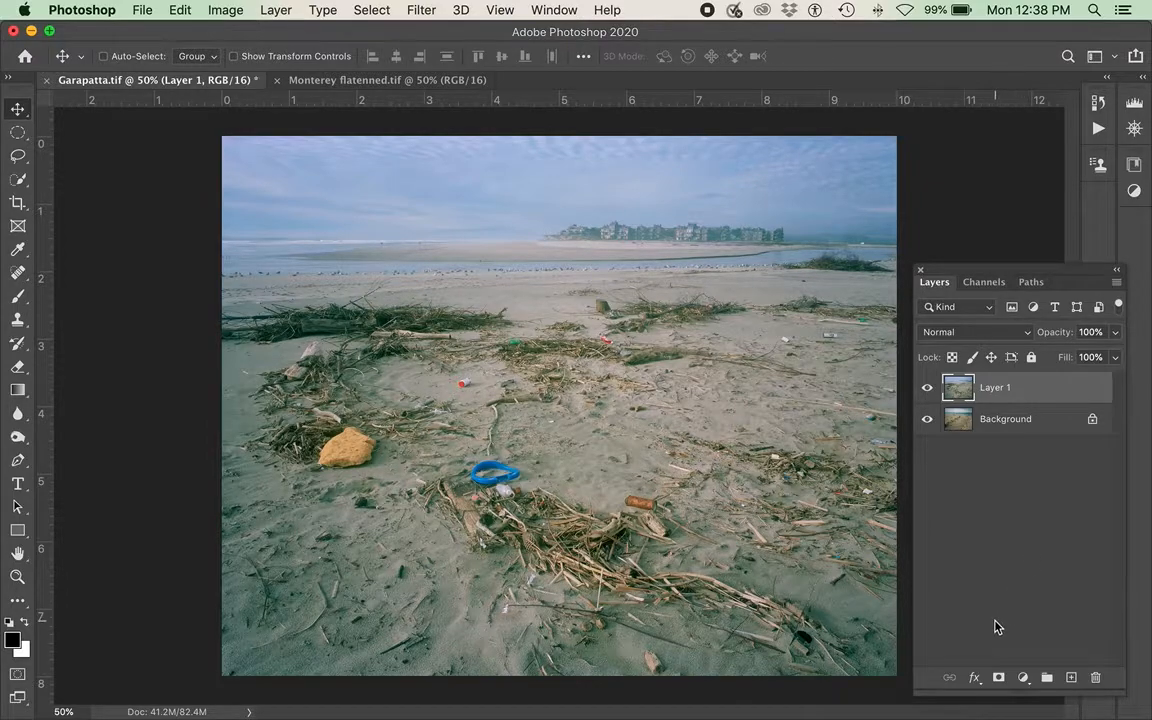
Add a layer mask to Layer 1 and paint it black with a 125 px brush to reveal the lower stream.
click(998, 678)
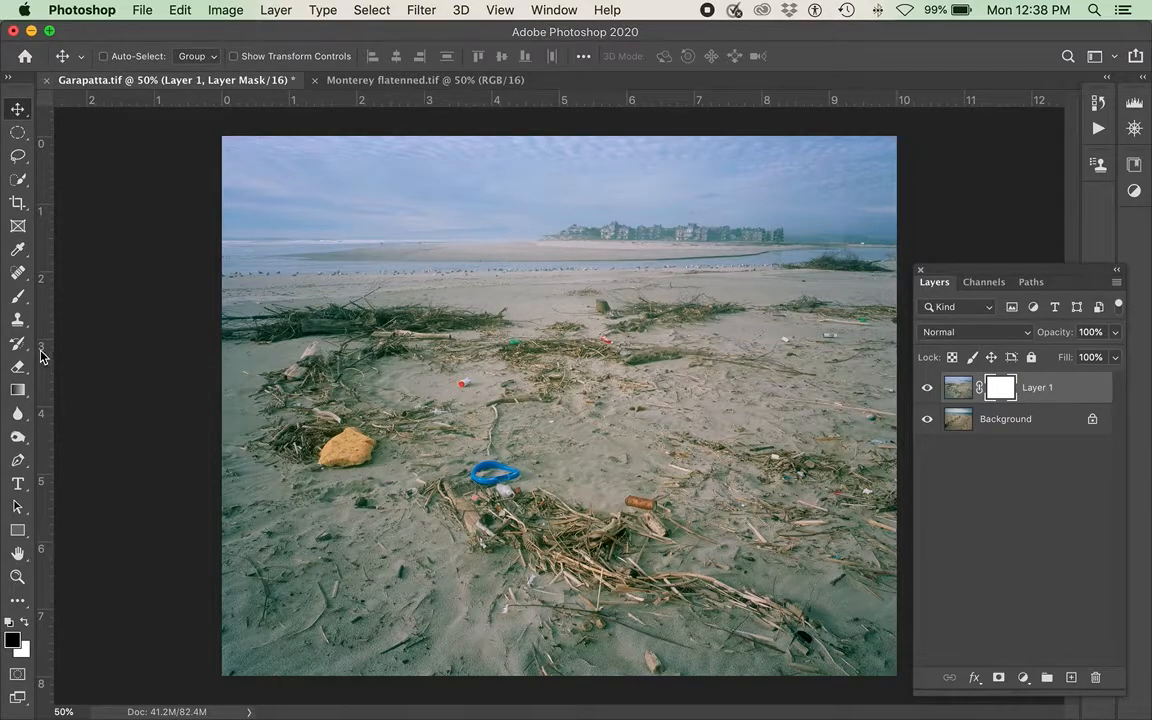
click(18, 296)
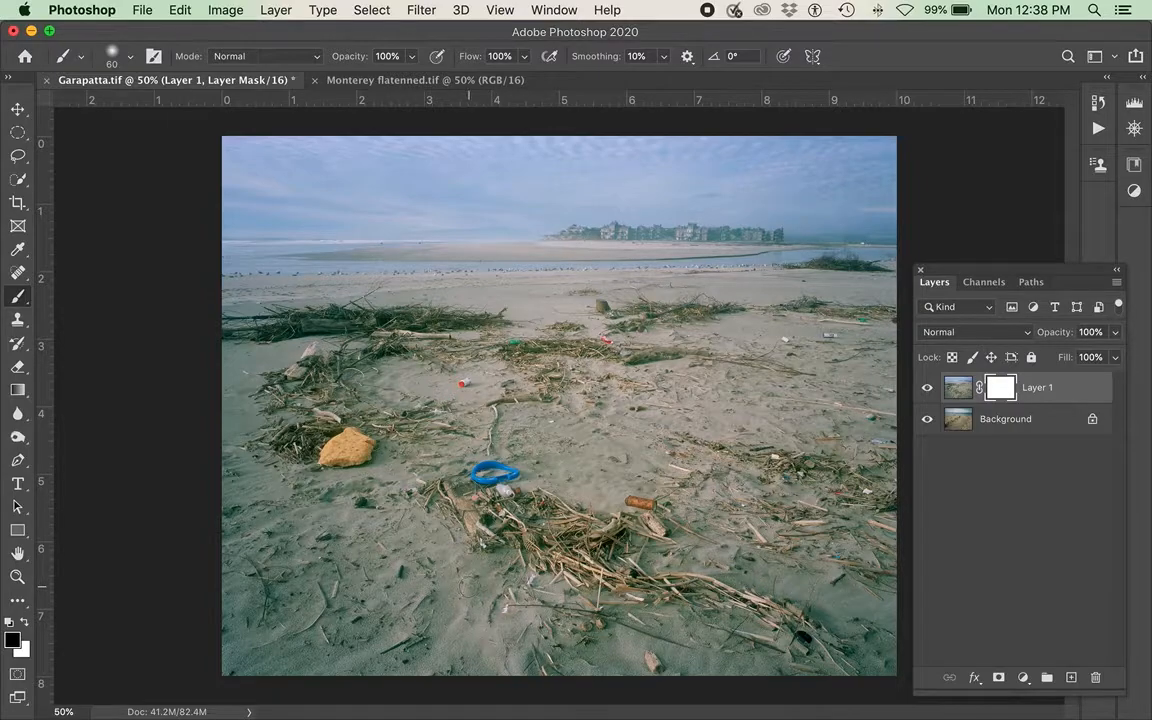
key(bracketright)
key(bracketright)
key(bracketright)
key(bracketright)
key(bracketright)
mouse_move(400, 676)
mouse_down()
mouse_move(288, 658)
mouse_move(476, 635)
mouse_move(296, 667)
mouse_move(451, 662)
mouse_move(277, 670)
mouse_move(383, 660)
mouse_move(216, 652)
mouse_move(295, 647)
mouse_move(180, 658)
mouse_move(342, 669)
mouse_move(398, 638)
mouse_move(480, 620)
mouse_move(472, 589)
mouse_move(281, 633)
mouse_move(485, 619)
mouse_move(360, 620)
mouse_move(460, 597)
mouse_move(277, 631)
mouse_move(230, 624)
mouse_move(423, 598)
mouse_move(232, 607)
mouse_move(458, 557)
mouse_move(483, 533)
mouse_move(506, 548)
mouse_move(450, 580)
mouse_move(488, 624)
mouse_move(409, 654)
mouse_move(479, 634)
mouse_move(538, 608)
mouse_move(650, 470)
mouse_move(715, 514)
mouse_move(497, 524)
mouse_move(600, 445)
mouse_move(570, 435)
mouse_move(543, 515)
mouse_move(615, 465)
mouse_move(572, 508)
mouse_move(650, 420)
mouse_move(640, 405)
mouse_move(610, 487)
mouse_up()
mouse_move(611, 464)
mouse_down()
mouse_move(622, 399)
mouse_move(623, 445)
mouse_move(590, 368)
mouse_move(597, 329)
mouse_move(588, 421)
mouse_up()
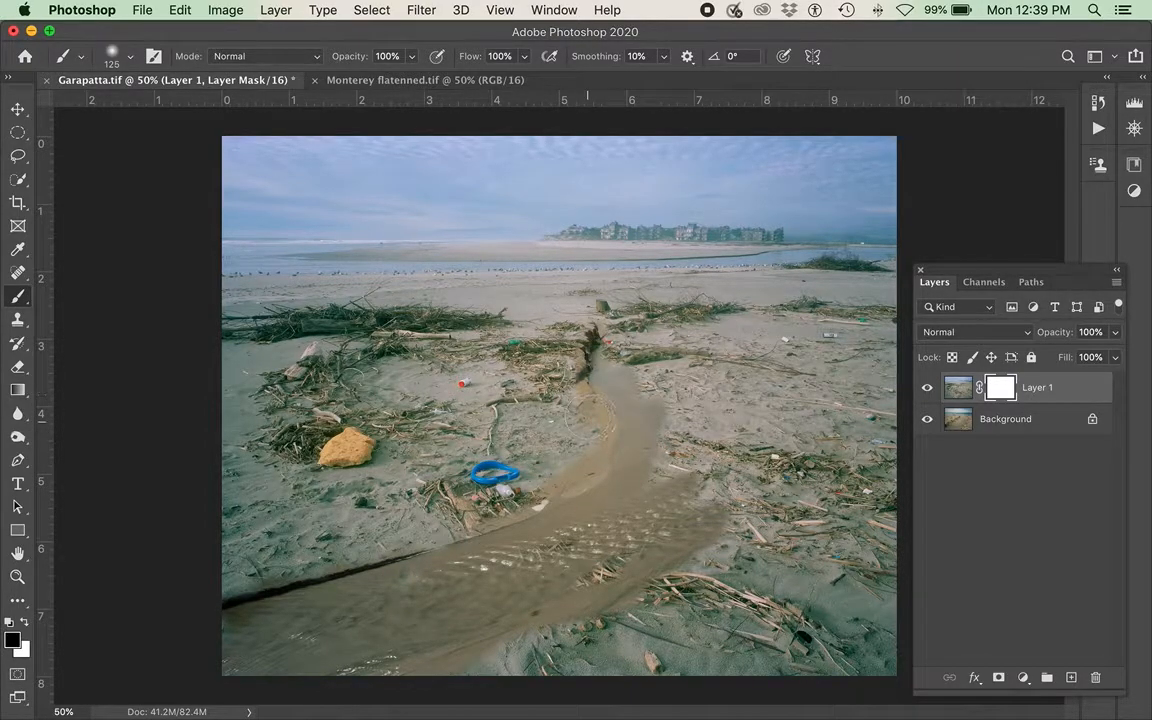
Paint black on Layer 1's mask to reveal the ocean band below the horizon and the stream's upper bend.
mouse_move(598, 268)
mouse_down()
mouse_move(640, 278)
mouse_move(665, 262)
mouse_move(873, 267)
mouse_move(770, 240)
mouse_move(180, 232)
mouse_up()
drag(306, 266, 900, 265)
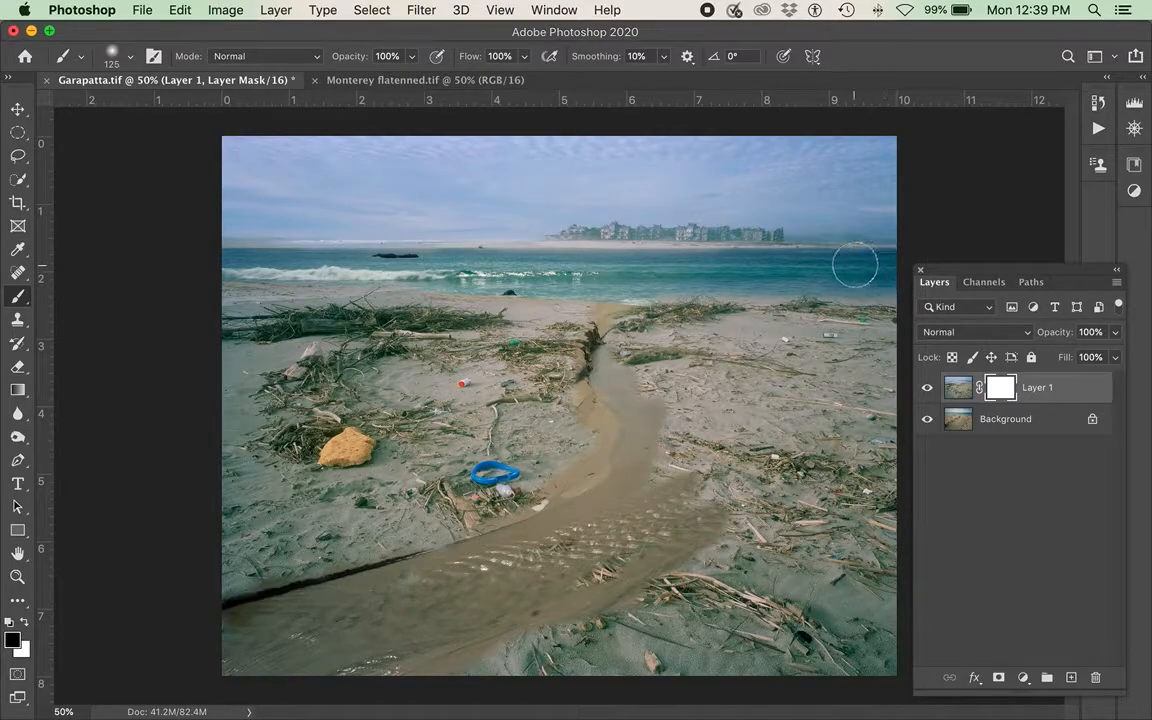
mouse_move(700, 295)
mouse_down()
mouse_move(672, 320)
mouse_move(645, 385)
mouse_move(666, 437)
mouse_move(699, 464)
mouse_move(704, 520)
mouse_move(723, 470)
mouse_up()
mouse_move(640, 400)
mouse_down()
mouse_move(593, 330)
mouse_move(598, 312)
mouse_move(648, 435)
mouse_move(720, 518)
mouse_move(652, 410)
mouse_move(627, 338)
mouse_move(742, 486)
mouse_move(668, 465)
mouse_move(672, 400)
mouse_move(713, 395)
mouse_up()
mouse_move(686, 346)
mouse_down()
mouse_move(668, 330)
mouse_move(595, 420)
mouse_up()
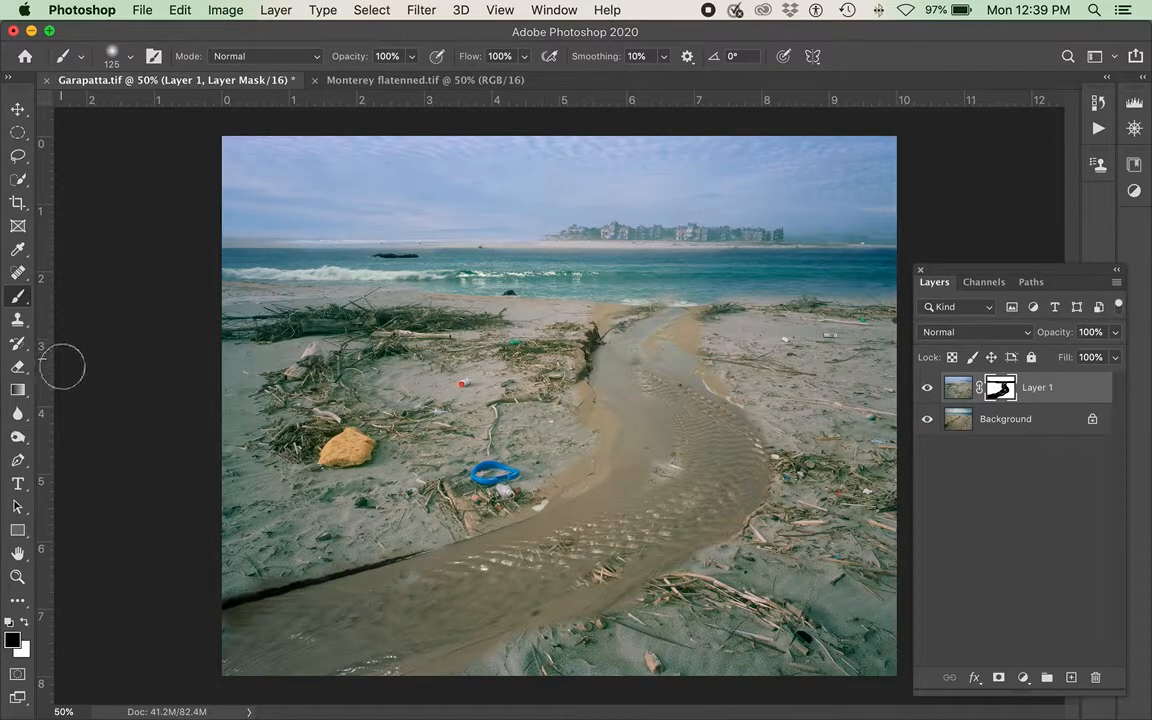
Paint white on Layer 1's mask to restore the driftwood pile across the stream and the sand along the bottom edge.
click(23, 621)
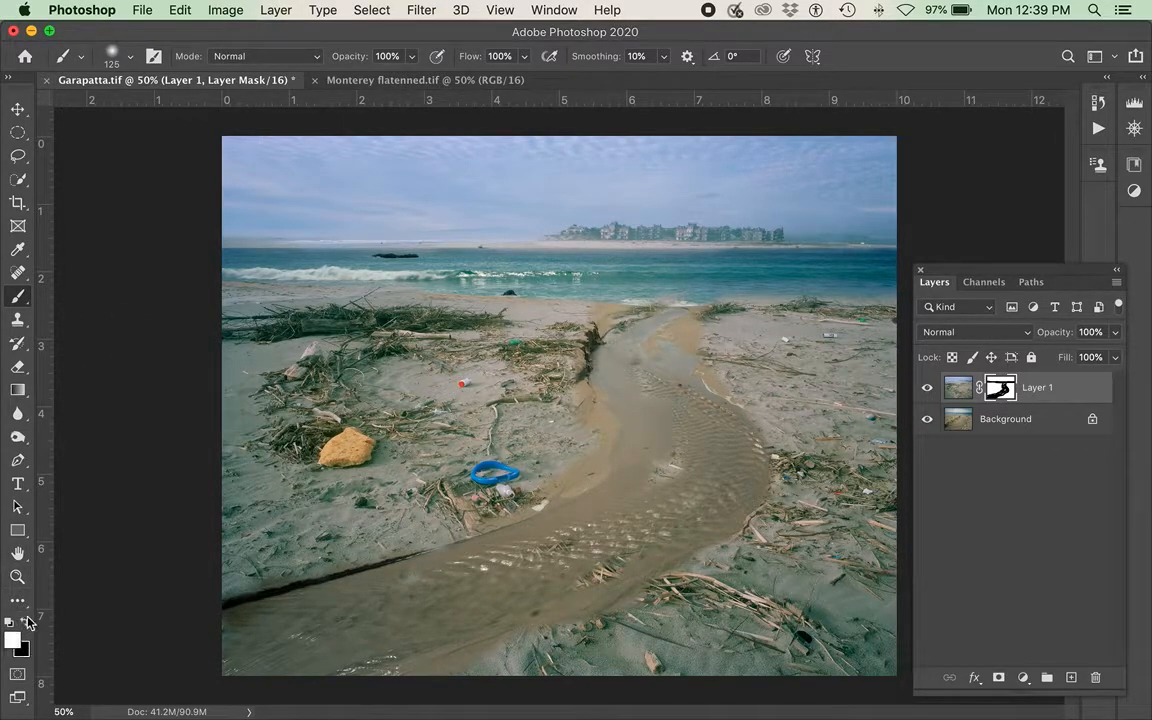
mouse_move(496, 529)
mouse_down()
mouse_move(503, 521)
mouse_move(598, 566)
mouse_move(443, 507)
mouse_move(458, 488)
mouse_move(631, 590)
mouse_up()
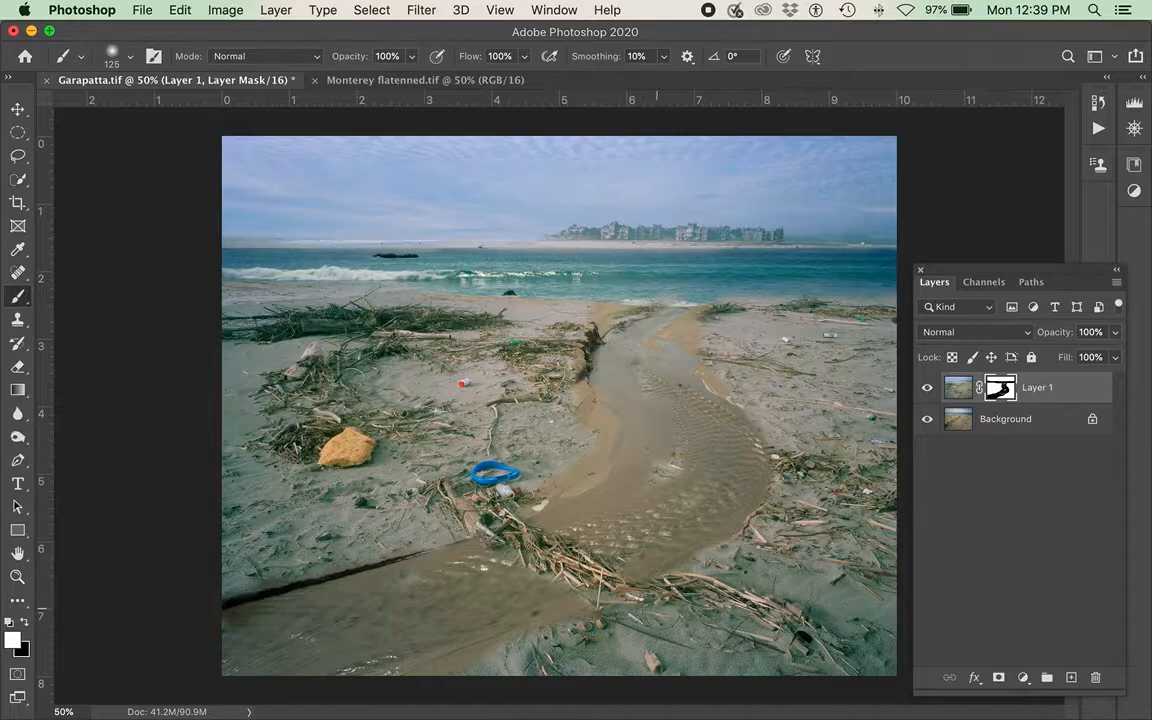
mouse_move(704, 594)
mouse_down()
mouse_move(580, 562)
mouse_move(650, 571)
mouse_up()
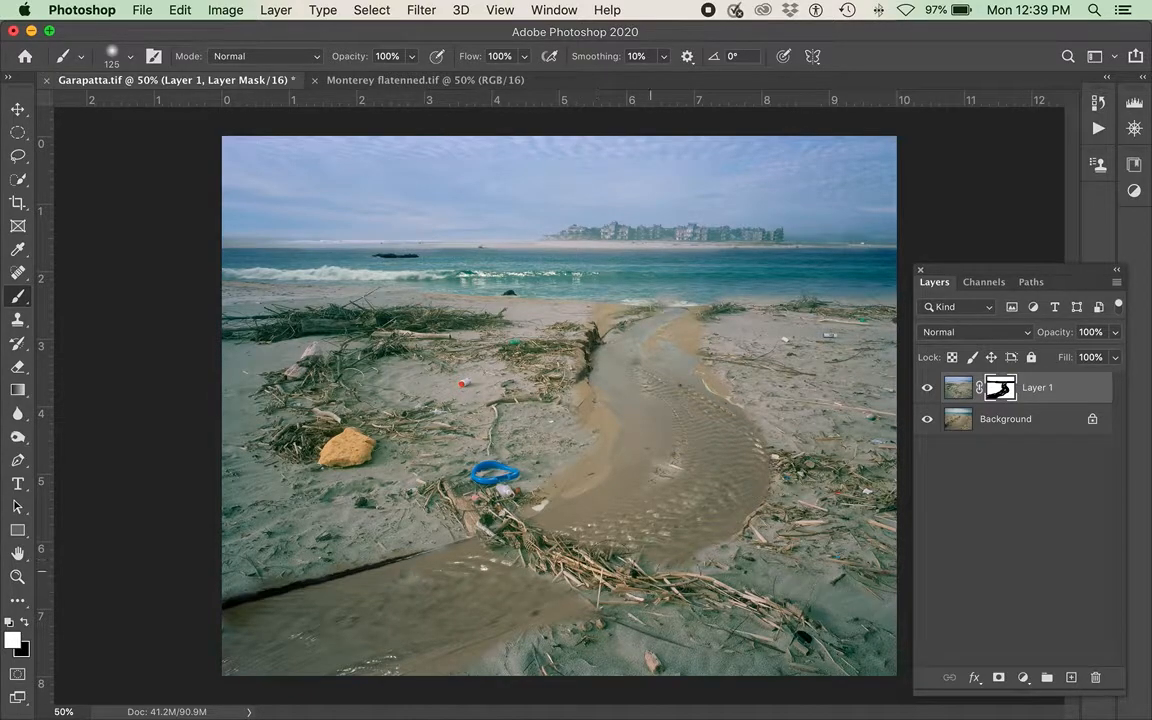
mouse_move(602, 503)
mouse_down()
mouse_move(530, 487)
mouse_move(485, 460)
mouse_up()
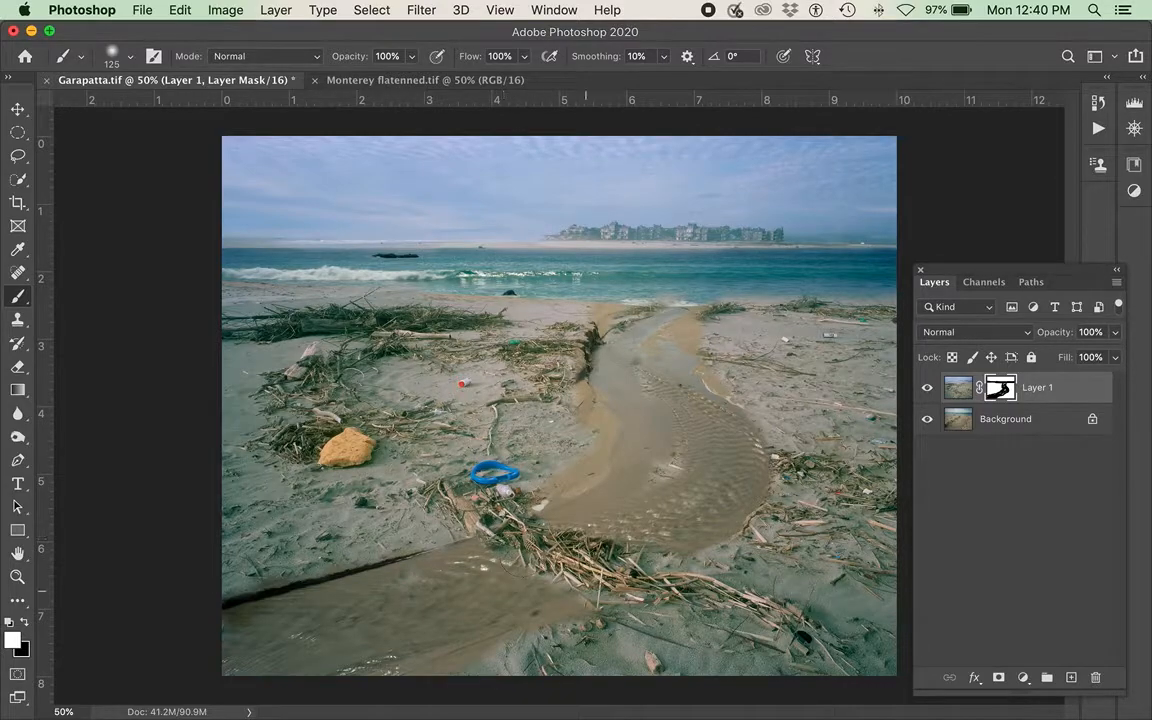
drag(491, 651, 384, 671)
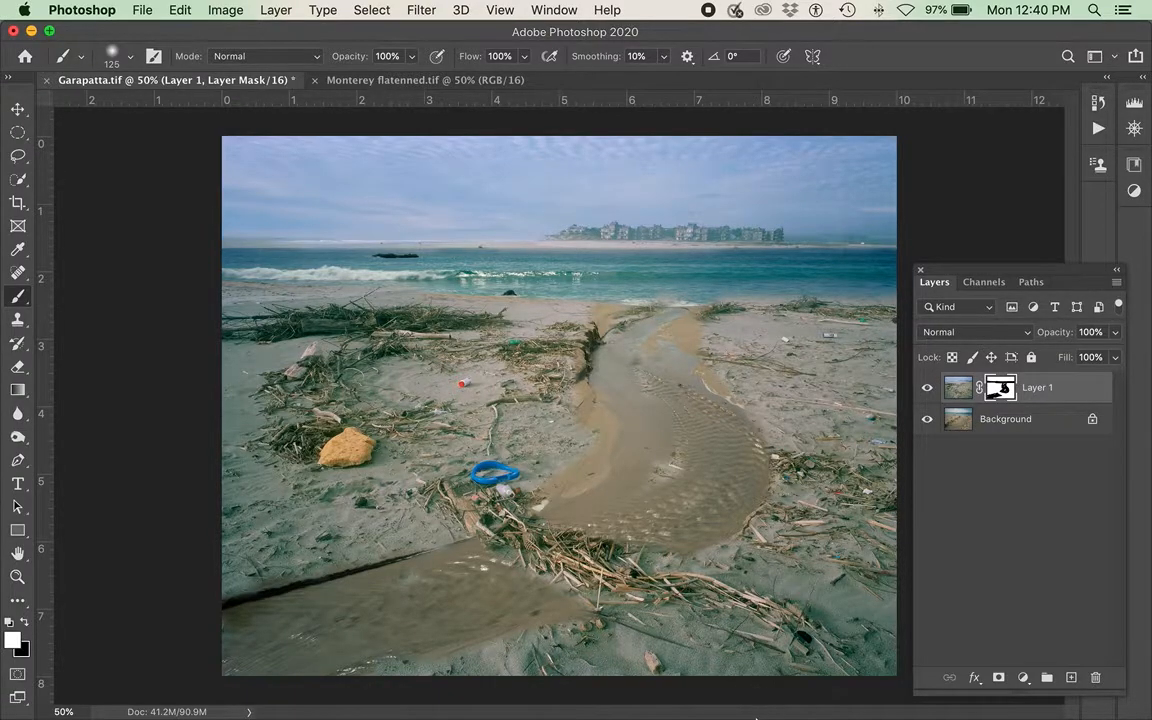
Switch to Adobe Bridge and view Two Landscapes fourth and best.psd full screen.
mouse_move(756, 714)
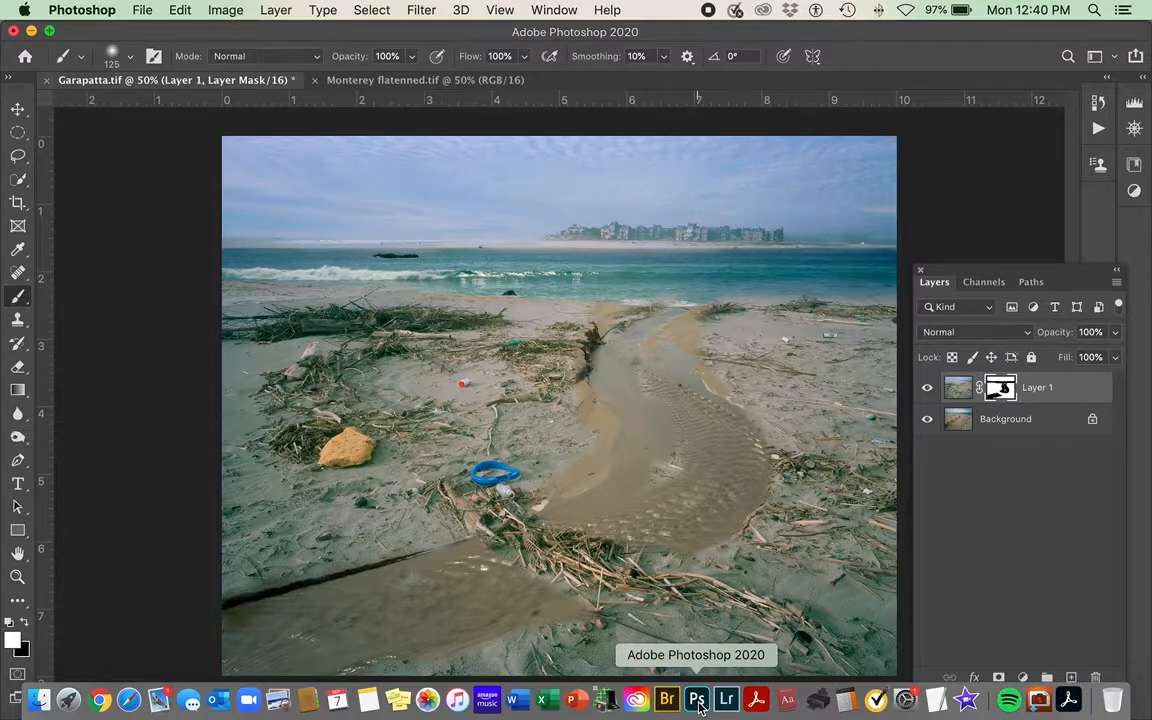
click(667, 700)
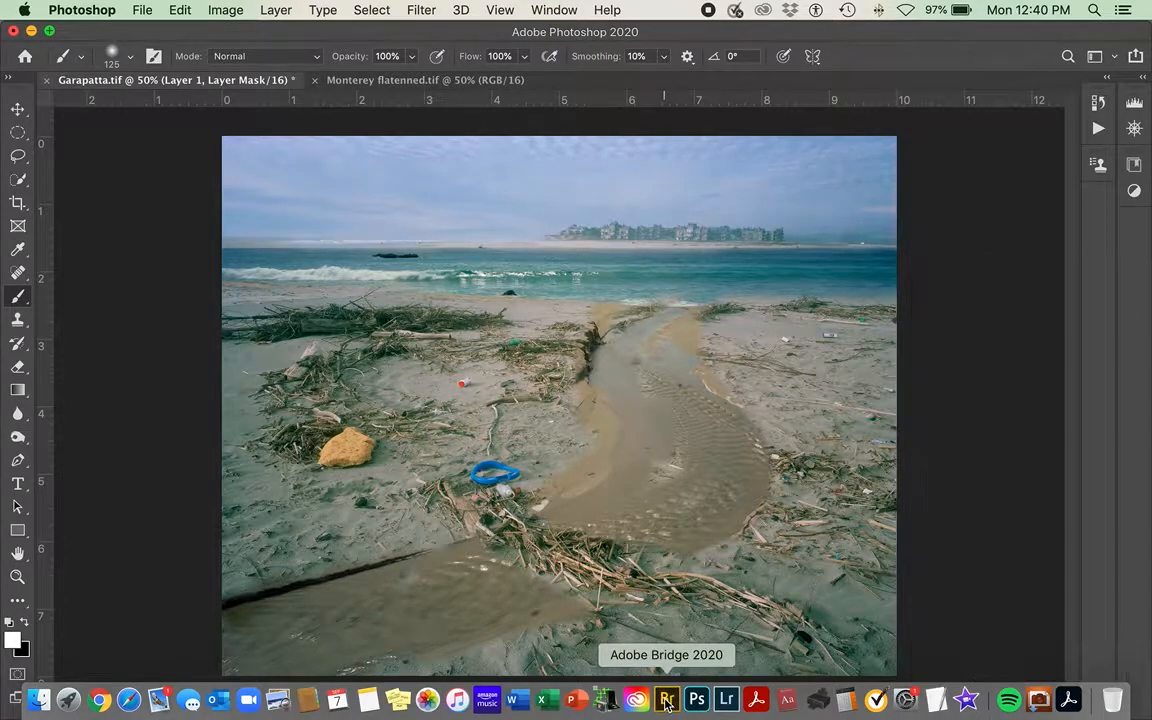
click(945, 328)
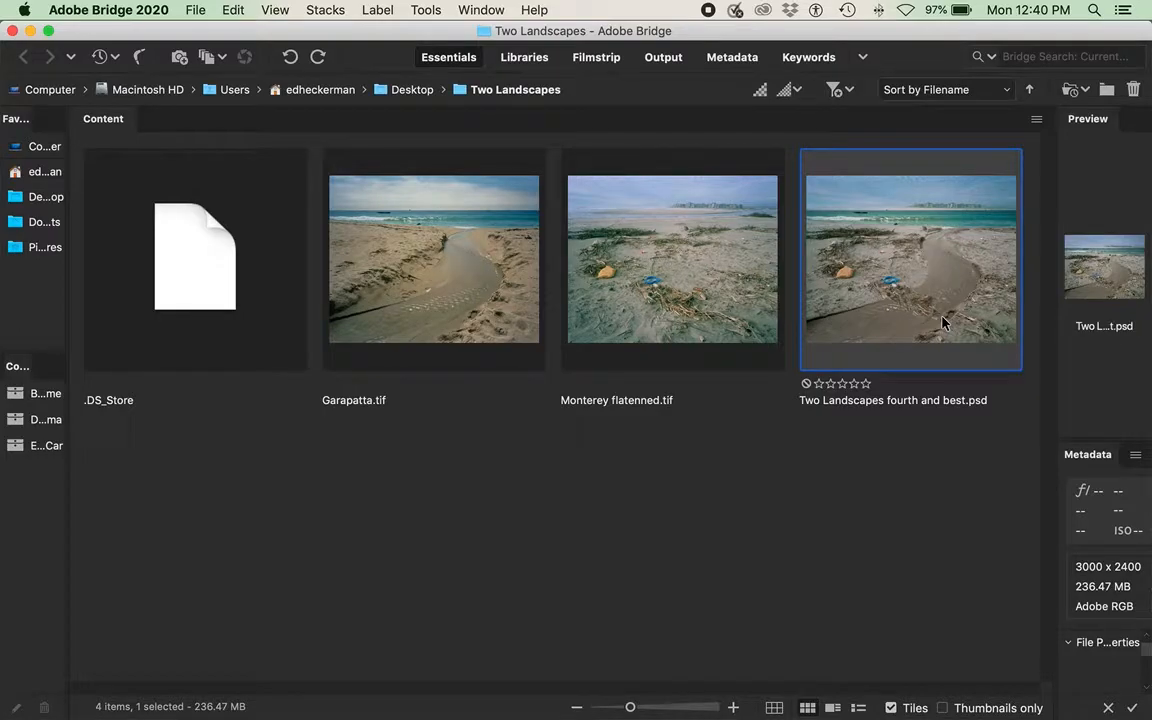
key(space)
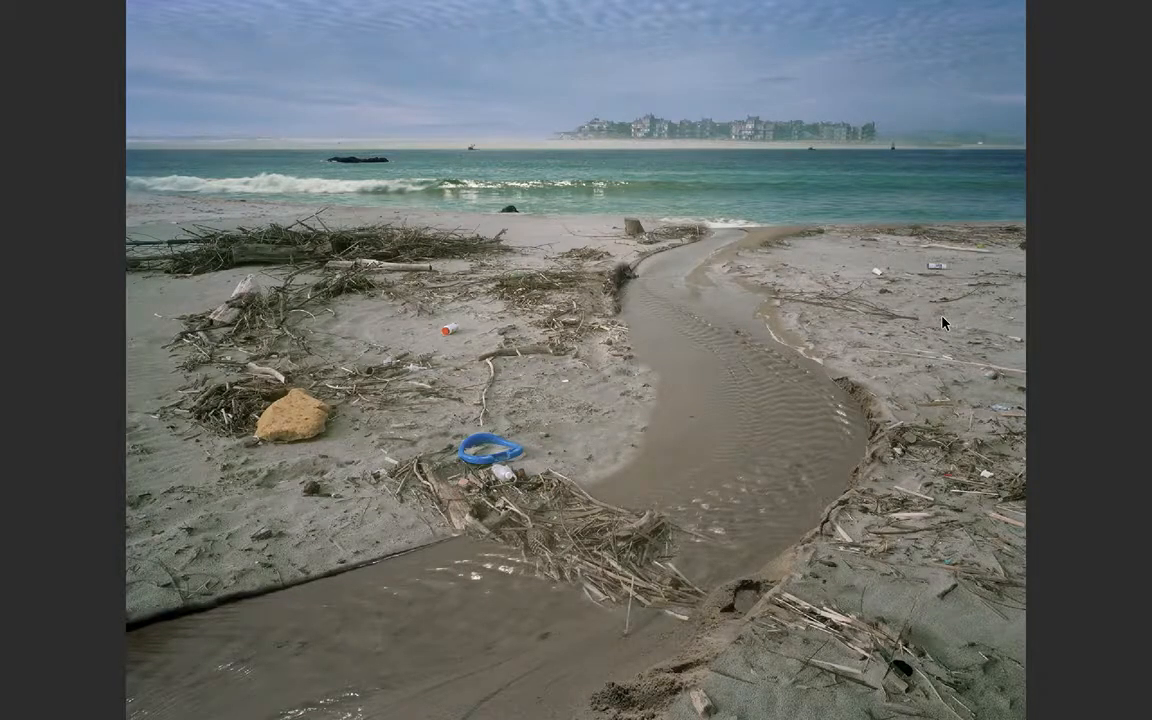